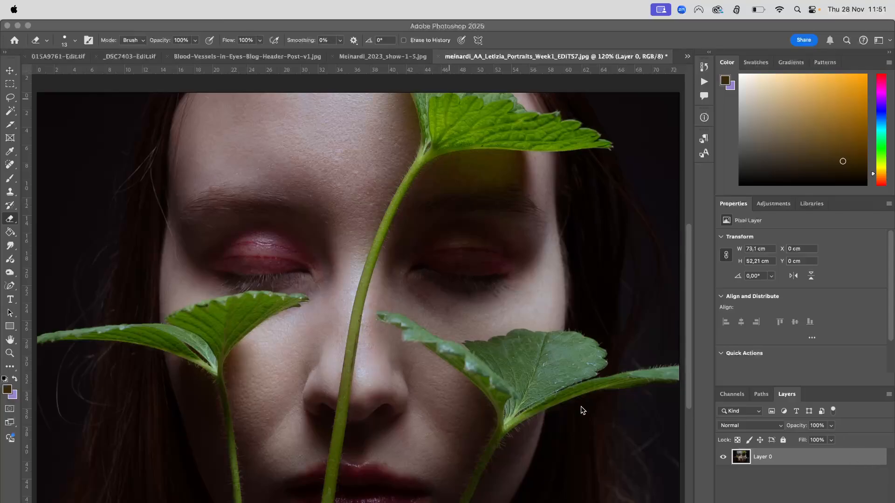
# - Open the portrait layer in the Camera Raw Filter
pyautogui.click(116, 29)
pyautogui.click(254, 9)
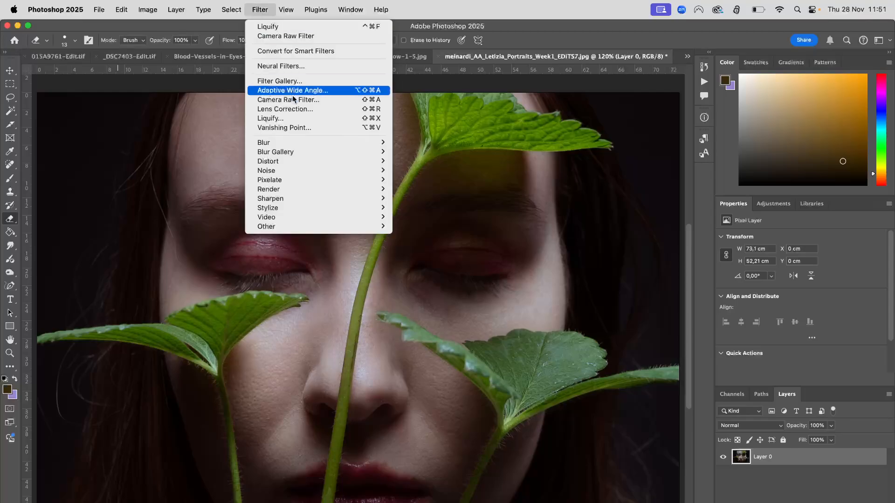
pyautogui.click(323, 104)
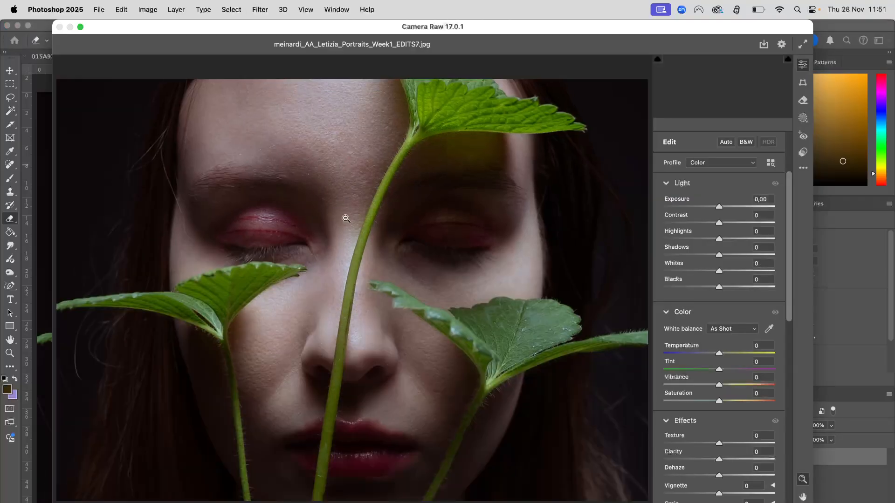
pyautogui.moveTo(349, 32); pyautogui.dragTo(401, 45)
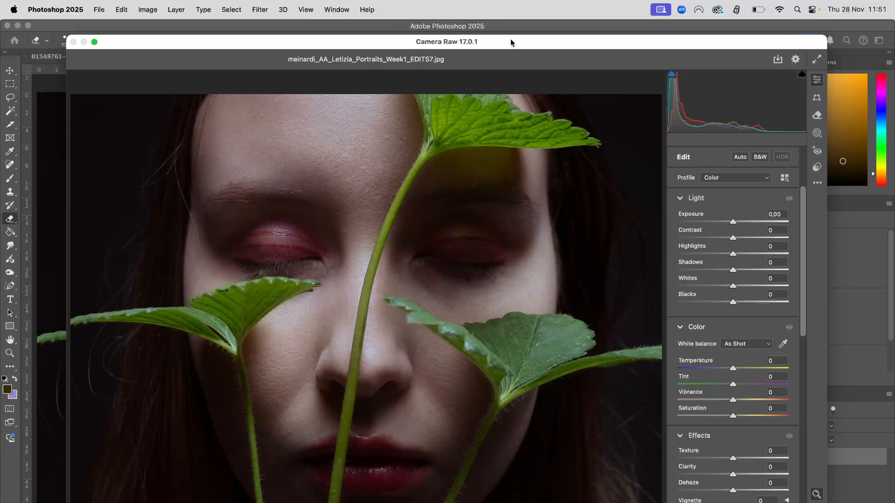
pyautogui.moveTo(510, 43); pyautogui.dragTo(472, 32)
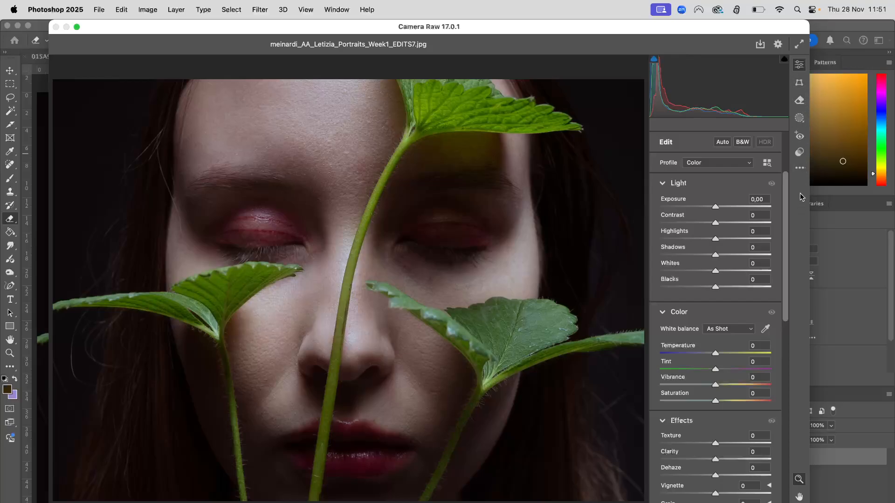
# - Create a brush mask with size 5 and feather 91, painted over both closed eyelids
pyautogui.click(799, 118)
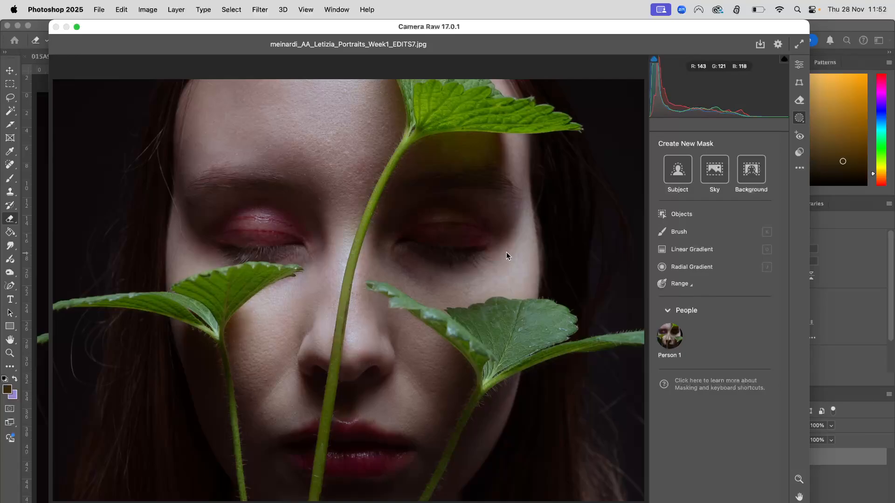
pyautogui.click(679, 233)
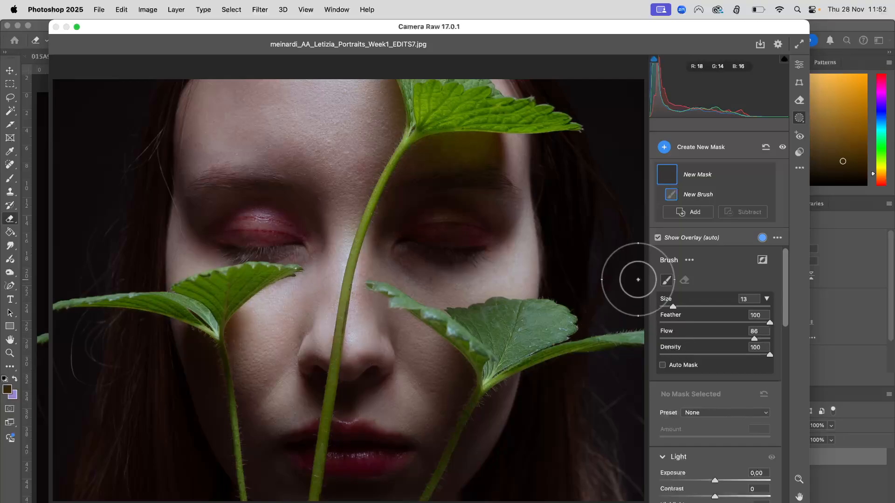
pyautogui.moveTo(673, 307)
pyautogui.mouseDown()
pyautogui.moveTo(694, 309)
pyautogui.moveTo(678, 307)
pyautogui.mouseUp()
pyautogui.moveTo(770, 327)
pyautogui.mouseDown()
pyautogui.moveTo(698, 323)
pyautogui.moveTo(773, 329)
pyautogui.moveTo(737, 325)
pyautogui.moveTo(759, 323)
pyautogui.mouseUp()
pyautogui.moveTo(678, 306); pyautogui.dragTo(664, 306)
pyautogui.moveTo(288, 238)
pyautogui.mouseDown()
pyautogui.moveTo(229, 236)
pyautogui.moveTo(271, 221)
pyautogui.moveTo(299, 237)
pyautogui.moveTo(258, 218)
pyautogui.moveTo(213, 236)
pyautogui.moveTo(304, 242)
pyautogui.moveTo(242, 243)
pyautogui.moveTo(221, 231)
pyautogui.moveTo(255, 216)
pyautogui.moveTo(278, 219)
pyautogui.moveTo(303, 244)
pyautogui.moveTo(221, 236)
pyautogui.moveTo(251, 216)
pyautogui.moveTo(274, 216)
pyautogui.moveTo(307, 246)
pyautogui.moveTo(237, 236)
pyautogui.mouseUp()
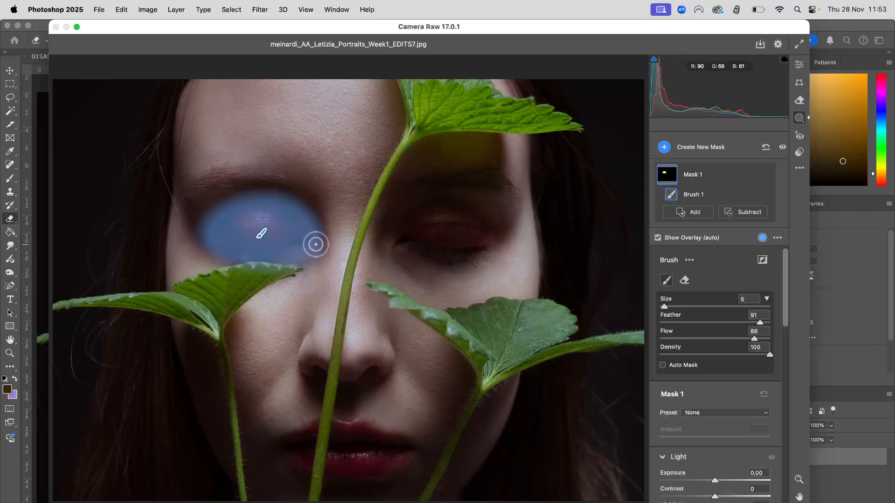
pyautogui.moveTo(404, 240)
pyautogui.mouseDown()
pyautogui.moveTo(443, 213)
pyautogui.moveTo(478, 221)
pyautogui.moveTo(492, 240)
pyautogui.moveTo(453, 256)
pyautogui.moveTo(409, 246)
pyautogui.moveTo(470, 237)
pyautogui.moveTo(407, 237)
pyautogui.moveTo(400, 247)
pyautogui.moveTo(420, 253)
pyautogui.moveTo(488, 238)
pyautogui.moveTo(491, 218)
pyautogui.moveTo(468, 213)
pyautogui.moveTo(412, 235)
pyautogui.moveTo(410, 251)
pyautogui.moveTo(453, 252)
pyautogui.moveTo(482, 234)
pyautogui.mouseUp()
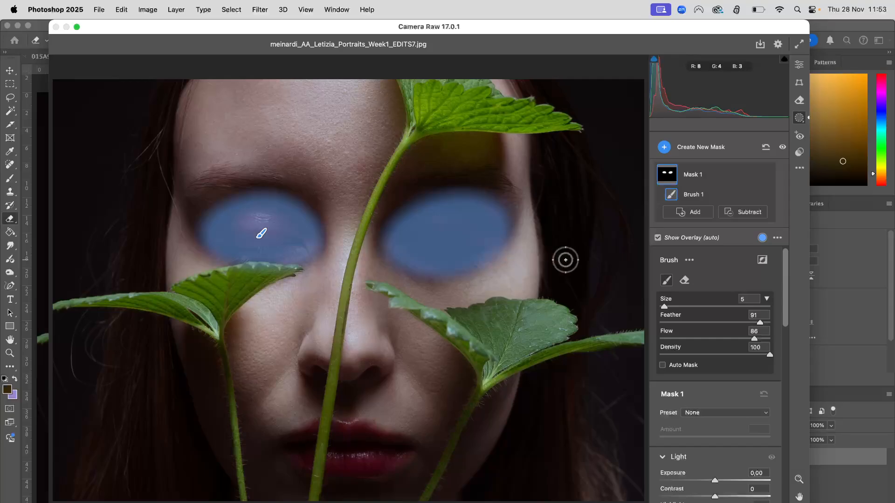
# - Trim the edges of the eyelid mask around both eyes with the mask eraser at size 7
pyautogui.click(684, 281)
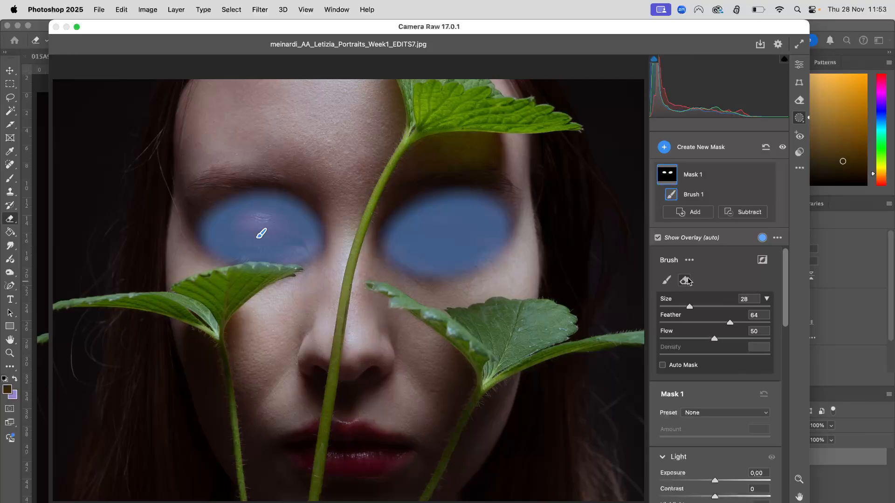
pyautogui.moveTo(689, 308); pyautogui.dragTo(667, 307)
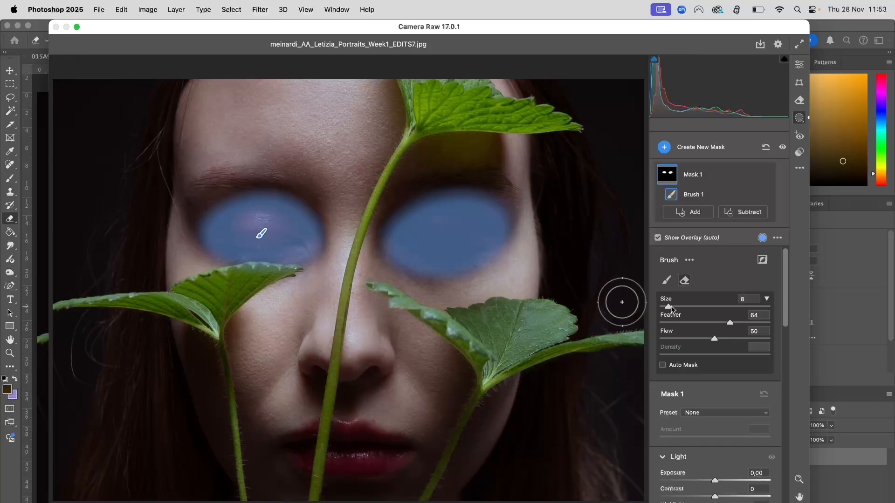
pyautogui.moveTo(670, 305); pyautogui.dragTo(666, 306)
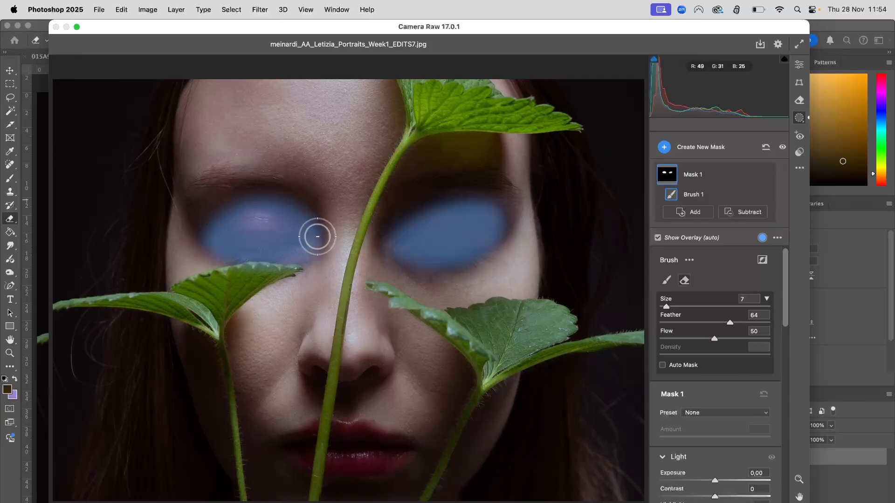
pyautogui.moveTo(314, 218)
pyautogui.mouseDown()
pyautogui.moveTo(300, 257)
pyautogui.moveTo(193, 230)
pyautogui.moveTo(319, 269)
pyautogui.moveTo(312, 258)
pyautogui.moveTo(263, 249)
pyautogui.moveTo(325, 253)
pyautogui.moveTo(236, 258)
pyautogui.moveTo(204, 245)
pyautogui.moveTo(252, 262)
pyautogui.moveTo(319, 240)
pyautogui.mouseUp()
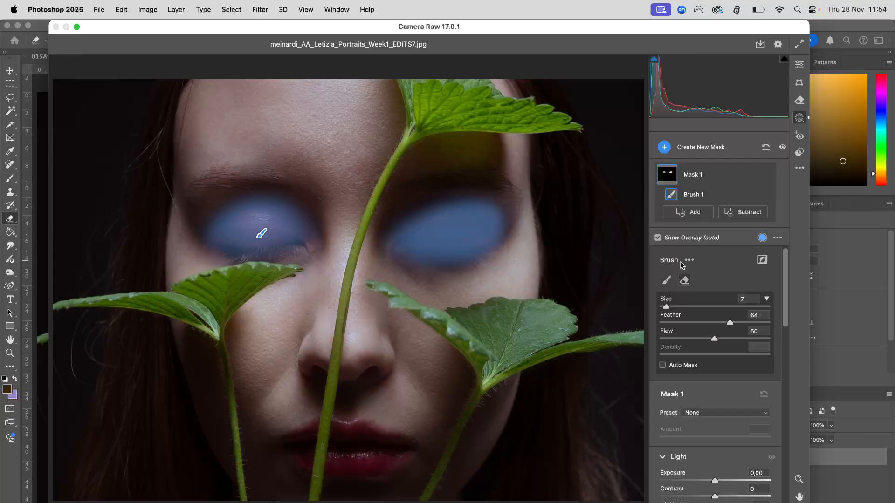
pyautogui.click(667, 281)
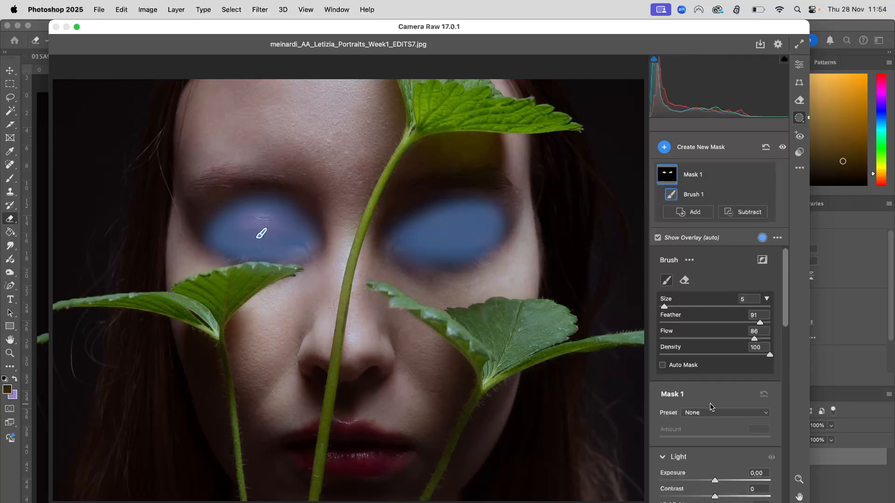
# - Set the eyelid mask's shadows to +24, whites to +16 and colour saturation to +20
pyautogui.scroll(-5, 710, 407)
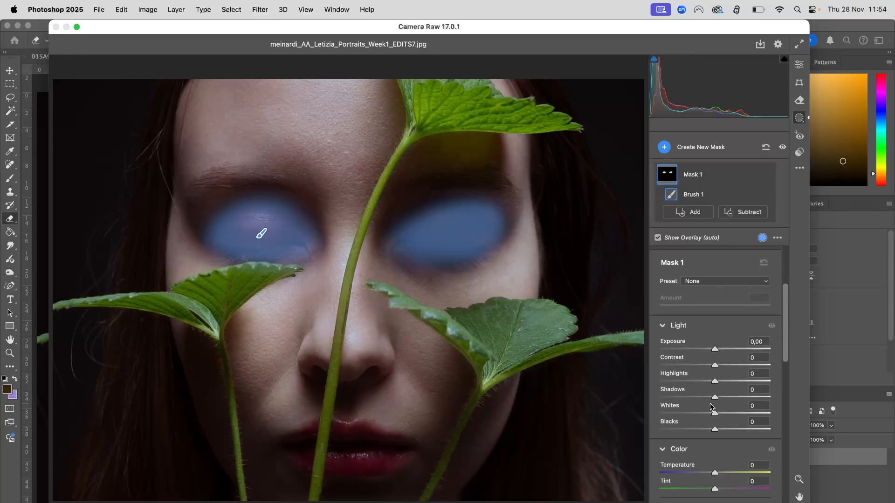
pyautogui.scroll(-3, 710, 407)
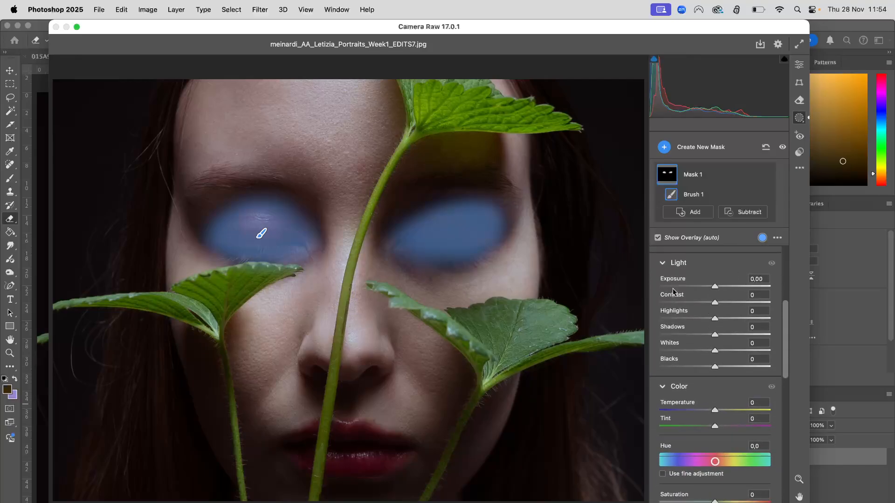
pyautogui.moveTo(715, 288)
pyautogui.mouseDown()
pyautogui.moveTo(699, 287)
pyautogui.moveTo(715, 287)
pyautogui.mouseUp()
pyautogui.moveTo(714, 335)
pyautogui.mouseDown()
pyautogui.moveTo(722, 338)
pyautogui.moveTo(715, 351)
pyautogui.moveTo(723, 351)
pyautogui.mouseUp()
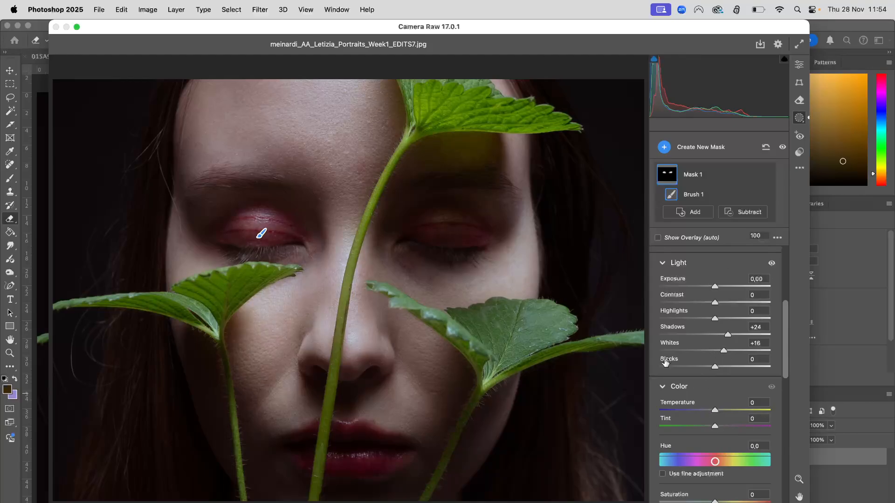
pyautogui.scroll(-3, 666, 366)
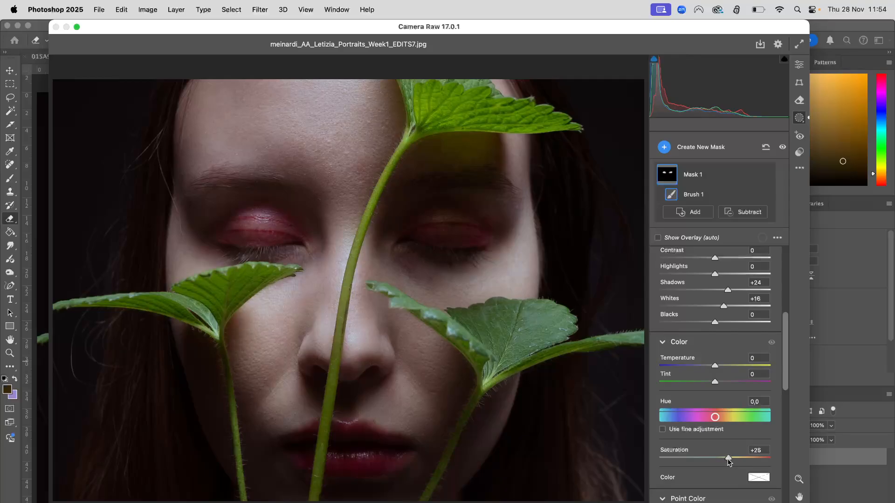
pyautogui.moveTo(730, 458); pyautogui.dragTo(726, 458)
# - Sample the pink eyeshadow as a Point Color in the mask and set its saturation to +100
pyautogui.scroll(-5, 725, 393)
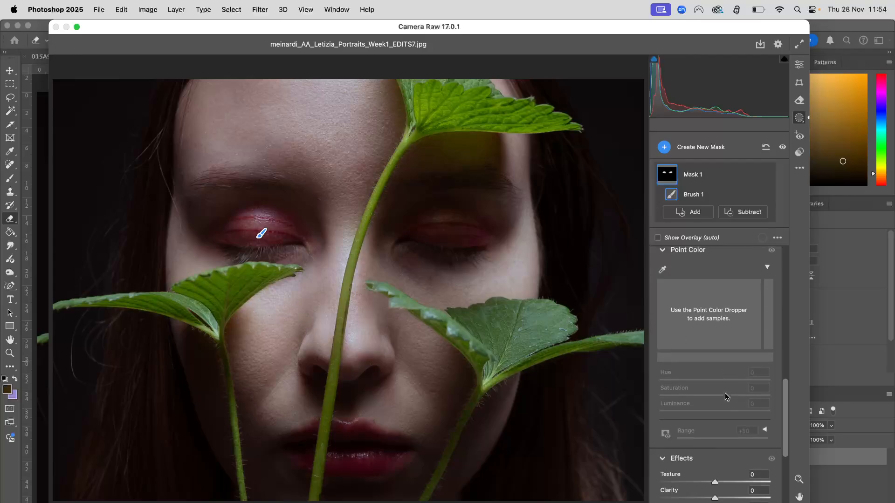
pyautogui.scroll(5, 725, 393)
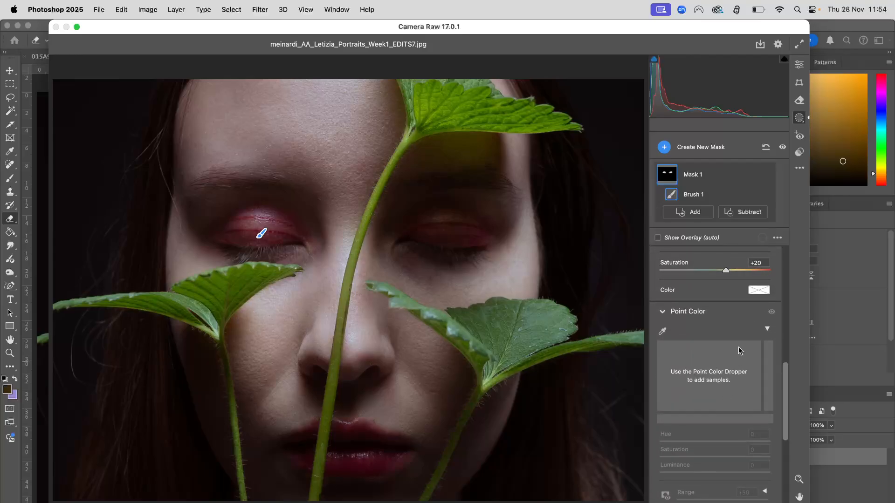
pyautogui.click(662, 331)
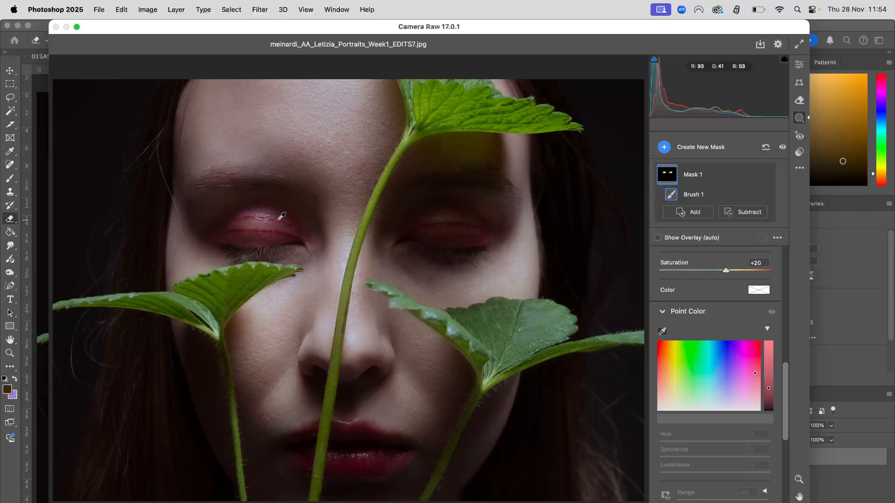
pyautogui.click(282, 215)
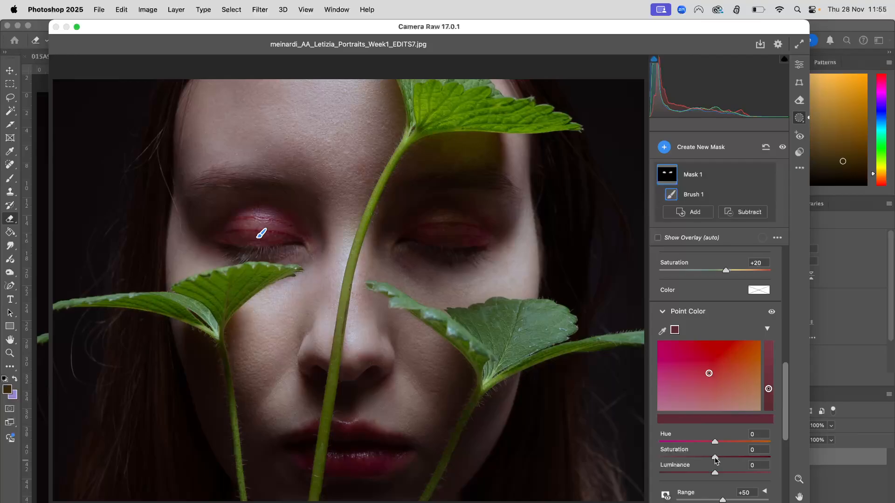
pyautogui.moveTo(715, 457)
pyautogui.mouseDown()
pyautogui.moveTo(737, 458)
pyautogui.moveTo(720, 462)
pyautogui.mouseUp()
pyautogui.moveTo(721, 455)
pyautogui.mouseDown()
pyautogui.moveTo(767, 456)
pyautogui.moveTo(677, 456)
pyautogui.moveTo(773, 459)
pyautogui.mouseUp()
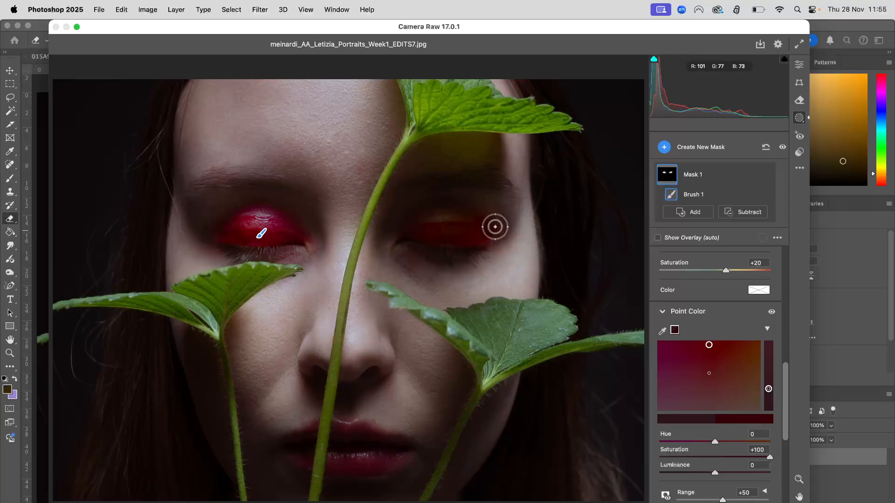
# - Erase the mask's spill around both eyelids at 200% zoom with the size 7 mask eraser
pyautogui.scroll(10, 685, 302)
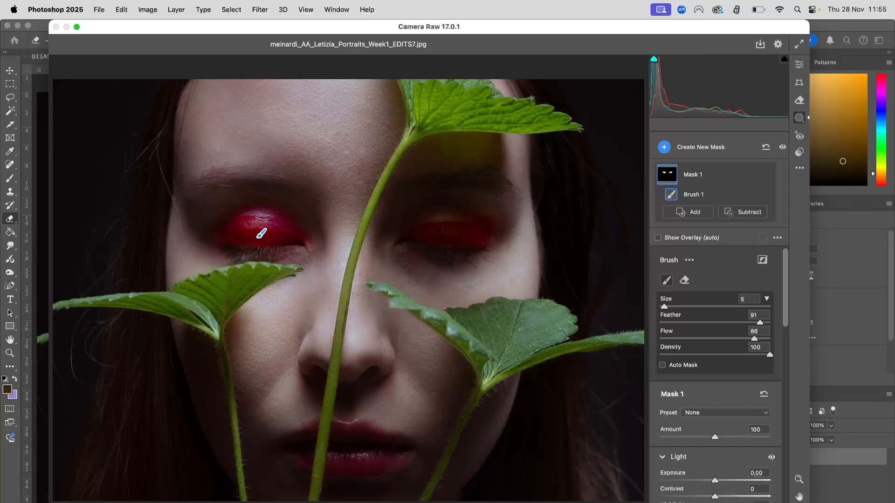
pyautogui.click(136, 502)
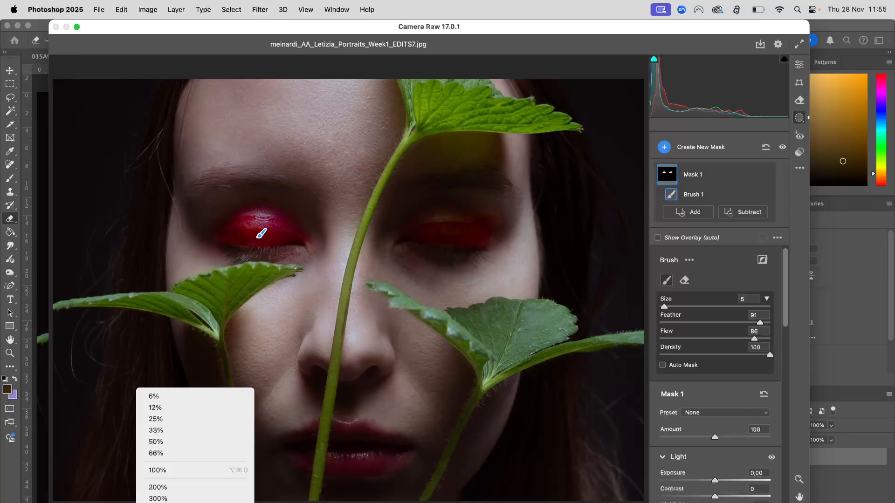
pyautogui.click(158, 487)
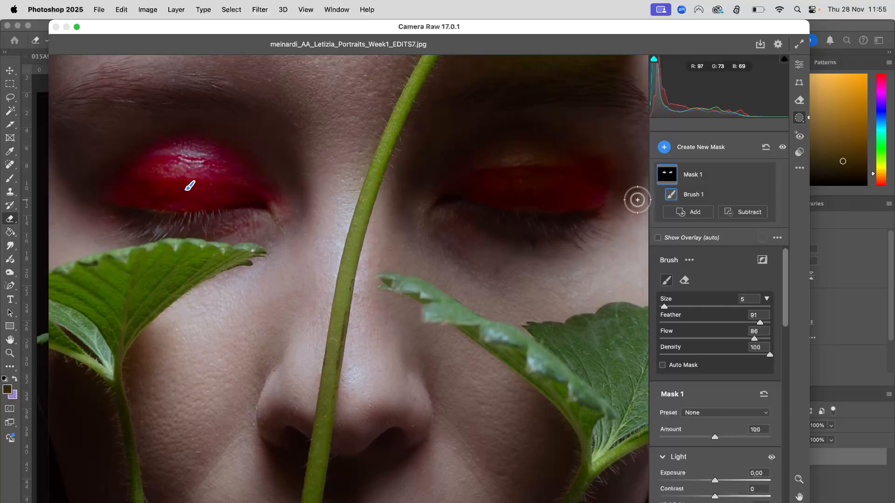
pyautogui.scroll(-5, 740, 435)
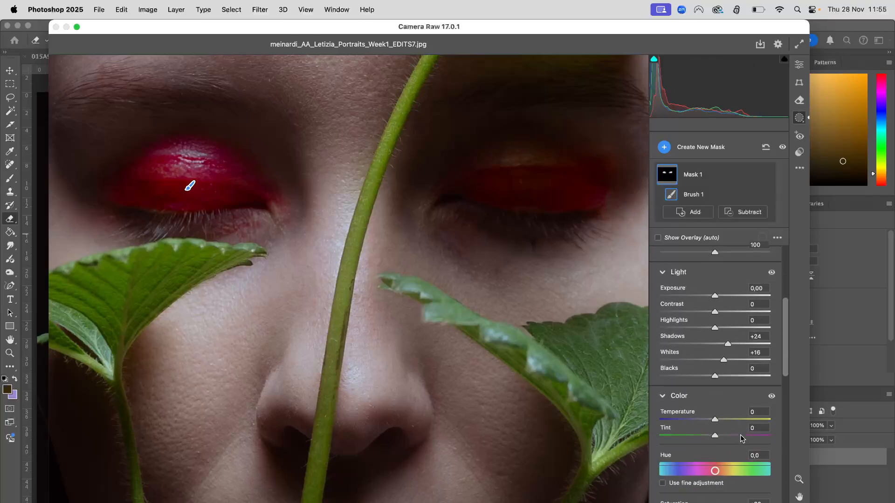
pyautogui.scroll(-4, 740, 435)
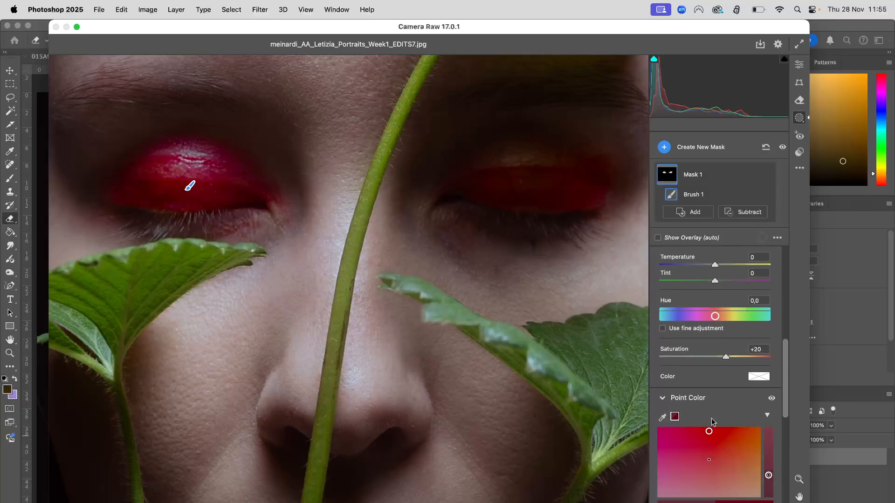
pyautogui.scroll(8, 711, 418)
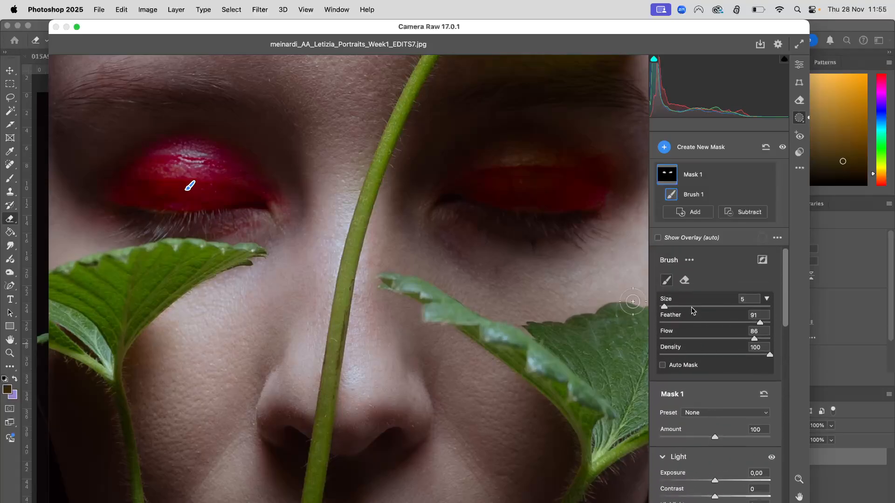
pyautogui.click(683, 281)
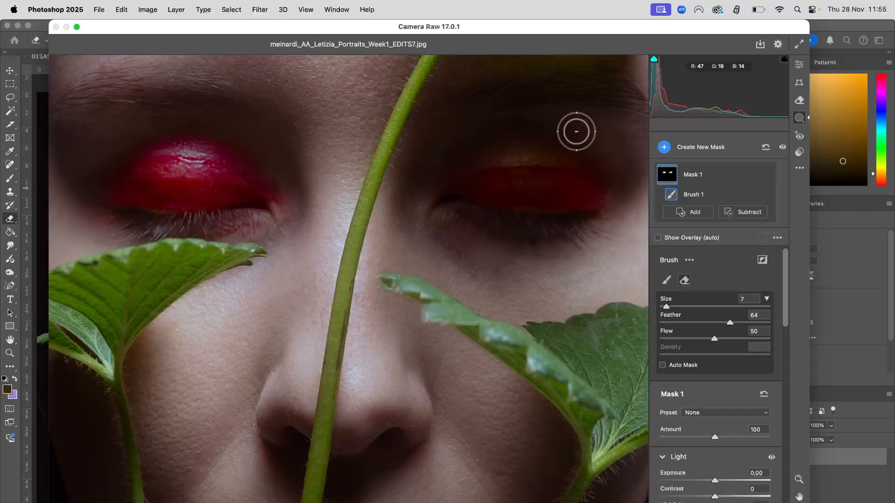
pyautogui.moveTo(624, 191); pyautogui.dragTo(623, 194)
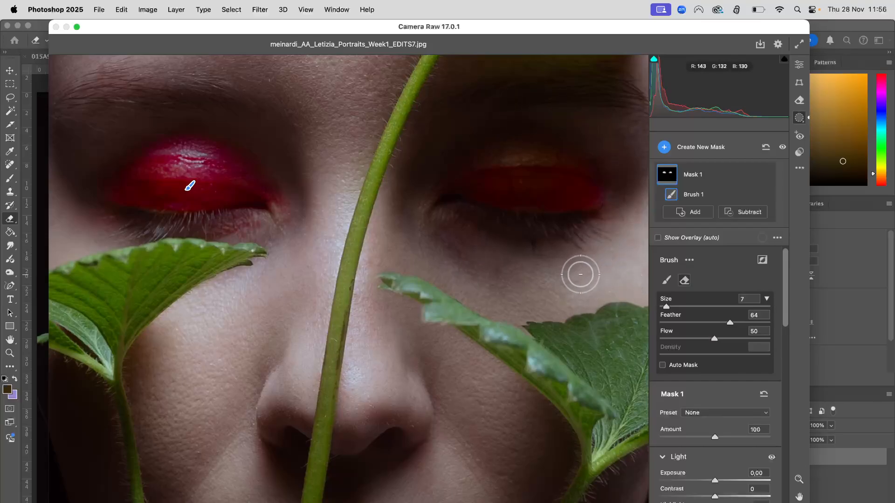
pyautogui.moveTo(279, 239)
pyautogui.mouseDown()
pyautogui.moveTo(284, 193)
pyautogui.moveTo(287, 245)
pyautogui.moveTo(286, 210)
pyautogui.moveTo(287, 239)
pyautogui.mouseUp()
pyautogui.moveTo(174, 238)
pyautogui.mouseDown()
pyautogui.moveTo(133, 235)
pyautogui.moveTo(82, 209)
pyautogui.moveTo(162, 236)
pyautogui.moveTo(93, 220)
pyautogui.moveTo(148, 245)
pyautogui.moveTo(94, 227)
pyautogui.moveTo(218, 242)
pyautogui.moveTo(275, 224)
pyautogui.moveTo(199, 230)
pyautogui.moveTo(294, 210)
pyautogui.mouseUp()
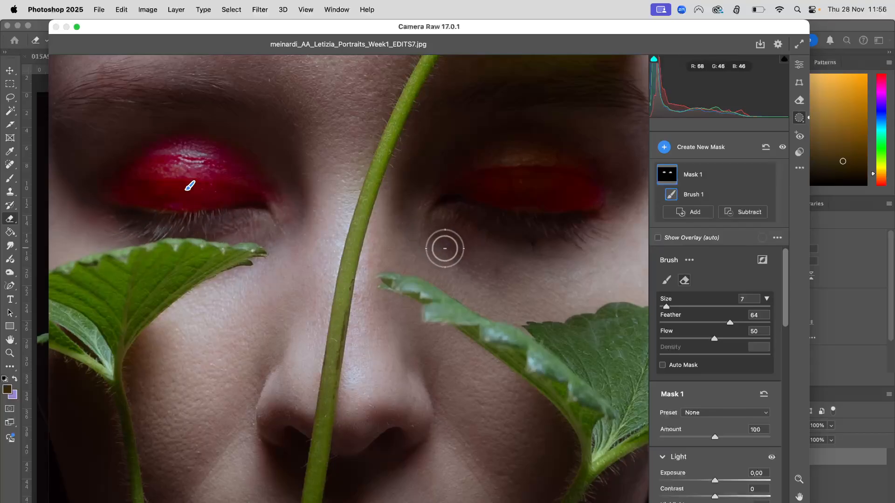
pyautogui.moveTo(445, 248)
pyautogui.mouseDown()
pyautogui.moveTo(438, 240)
pyautogui.moveTo(455, 258)
pyautogui.mouseUp()
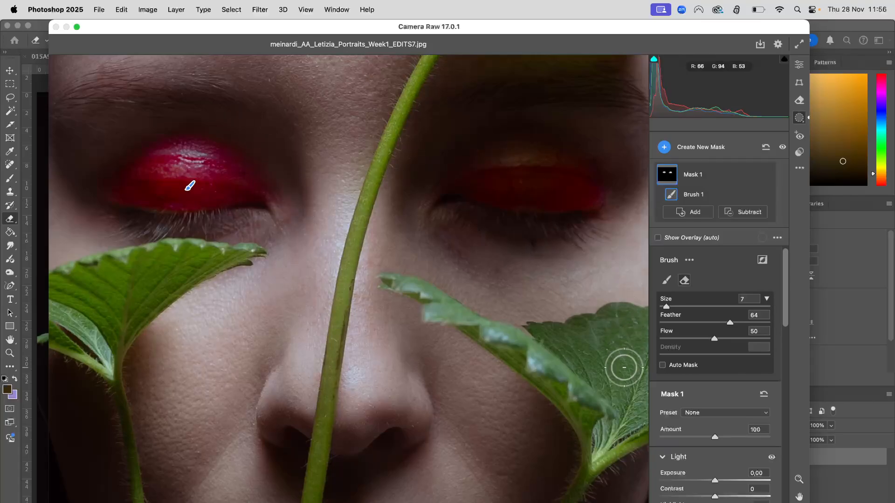
# - Fit the whole image in view and lower the Point Color saturation to +13
pyautogui.click(77, 502)
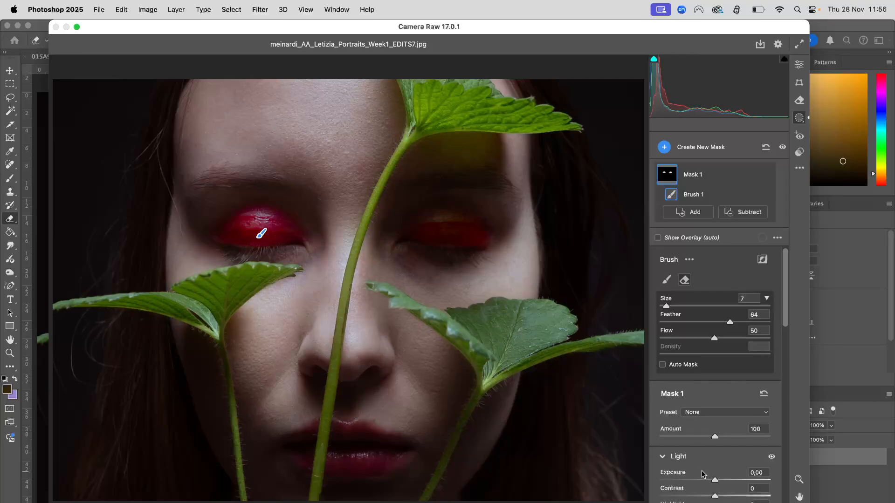
pyautogui.scroll(-10, 703, 474)
pyautogui.scroll(-2, 717, 475)
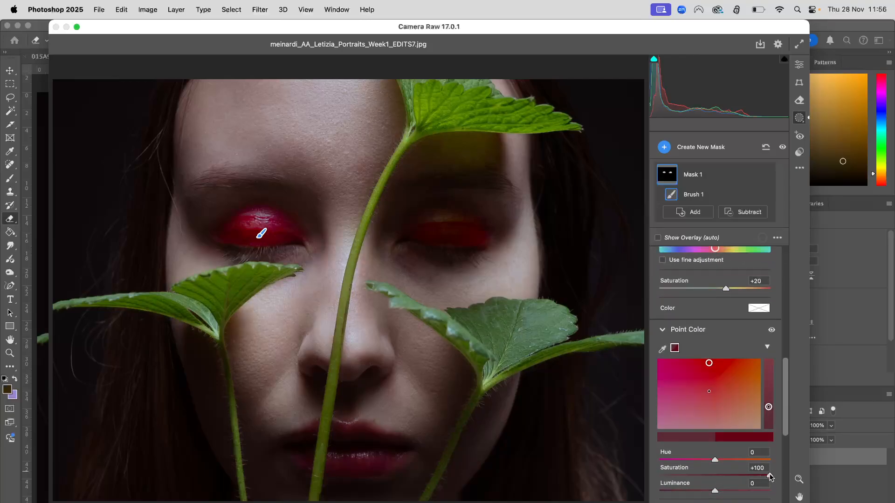
pyautogui.moveTo(769, 476); pyautogui.dragTo(721, 477)
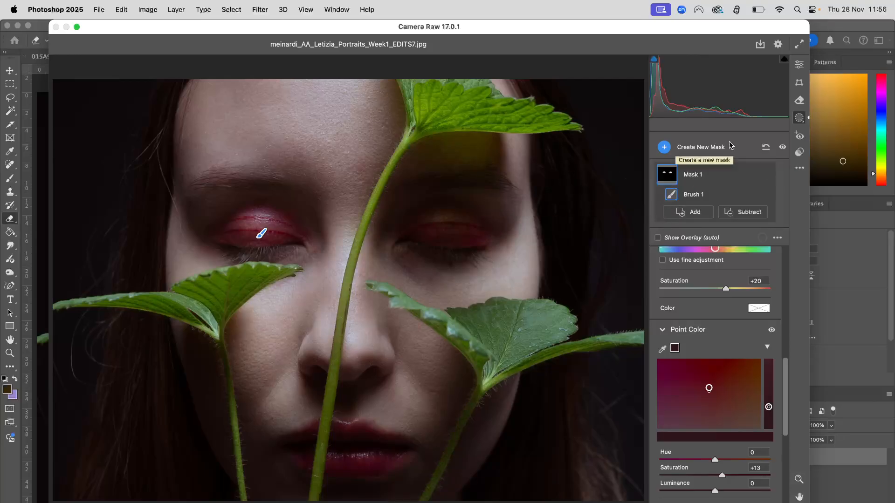
pyautogui.click(800, 64)
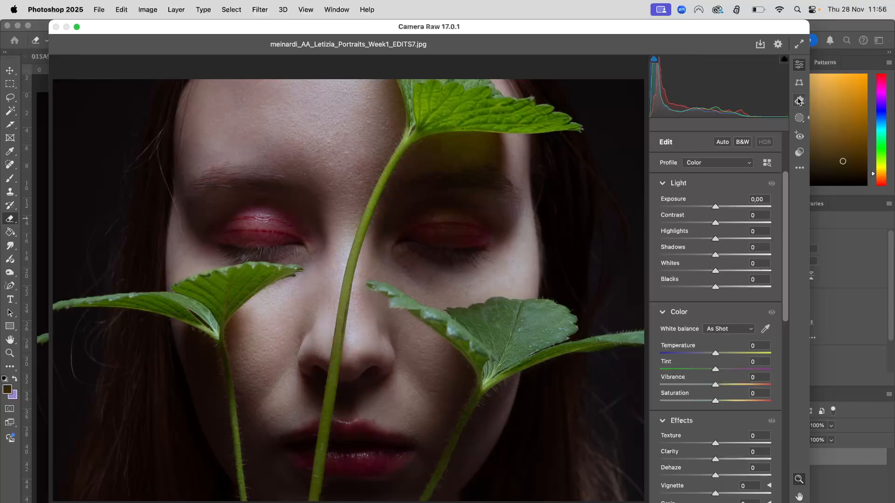
pyautogui.click(800, 83)
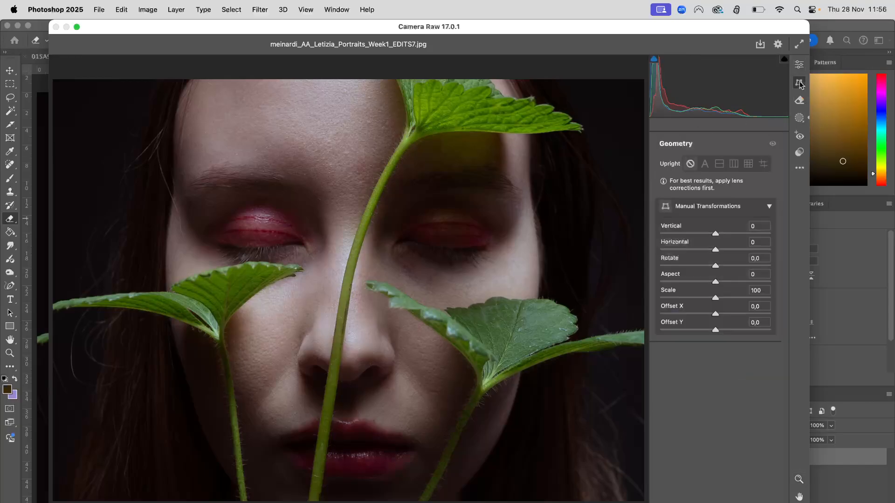
pyautogui.click(799, 117)
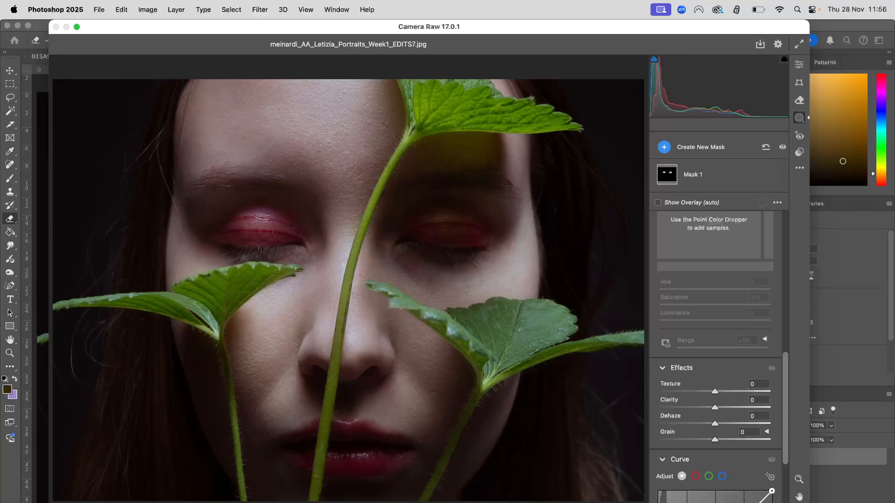
# - Apply the Camera Raw adjustments to the portrait layer
pyautogui.press('Return')
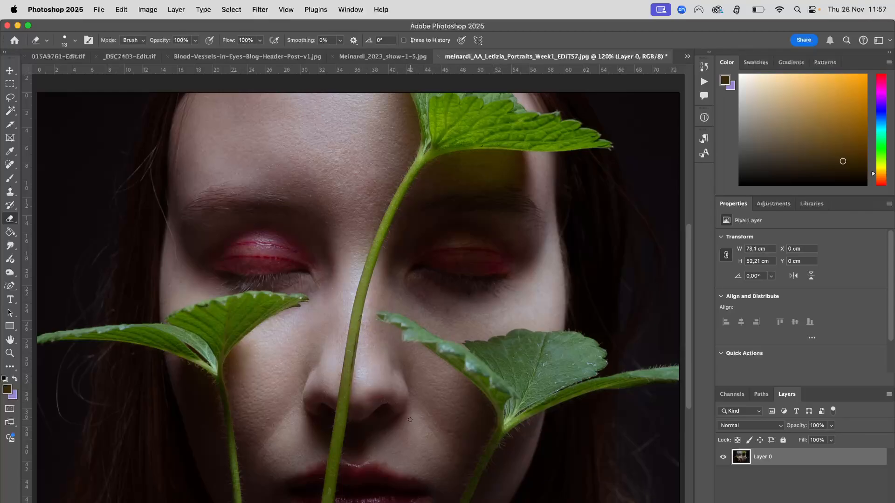
pyautogui.hotkey('ctrl', 'Up')
pyautogui.click(590, 326)
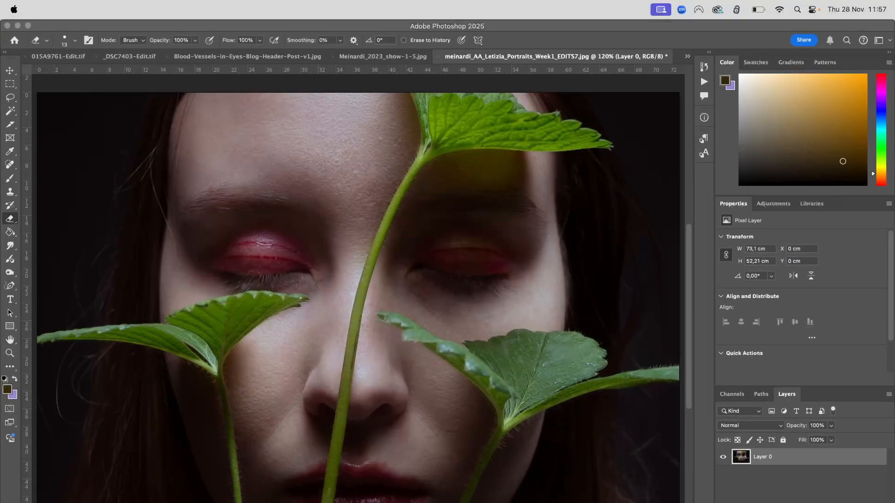